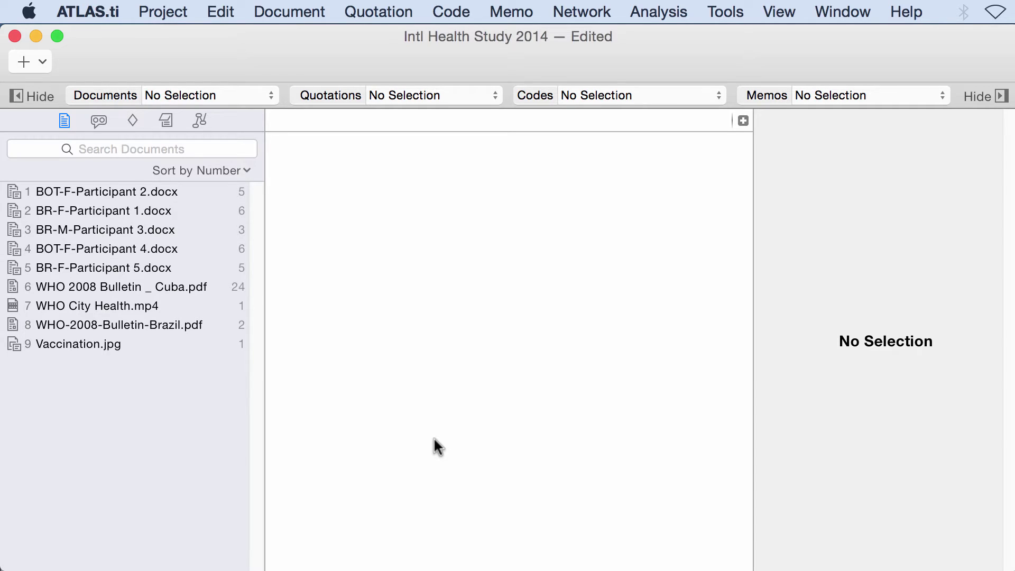
Step: Start Word Cruncher and include BOT-F-Participant 2.docx, toggling BOT-F-Participant 4.docx on and off
click(659, 16)
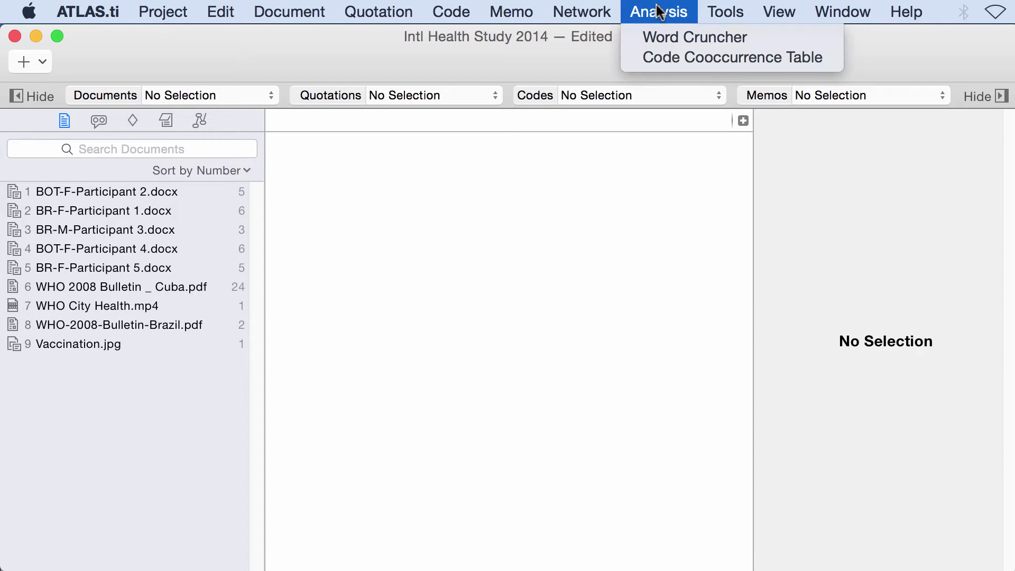
click(661, 33)
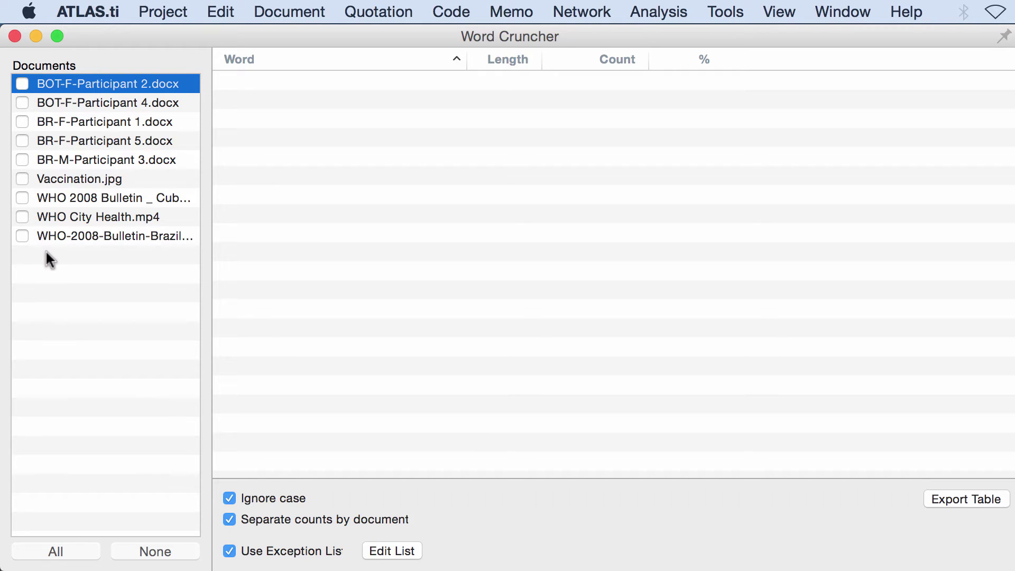
click(23, 83)
click(22, 103)
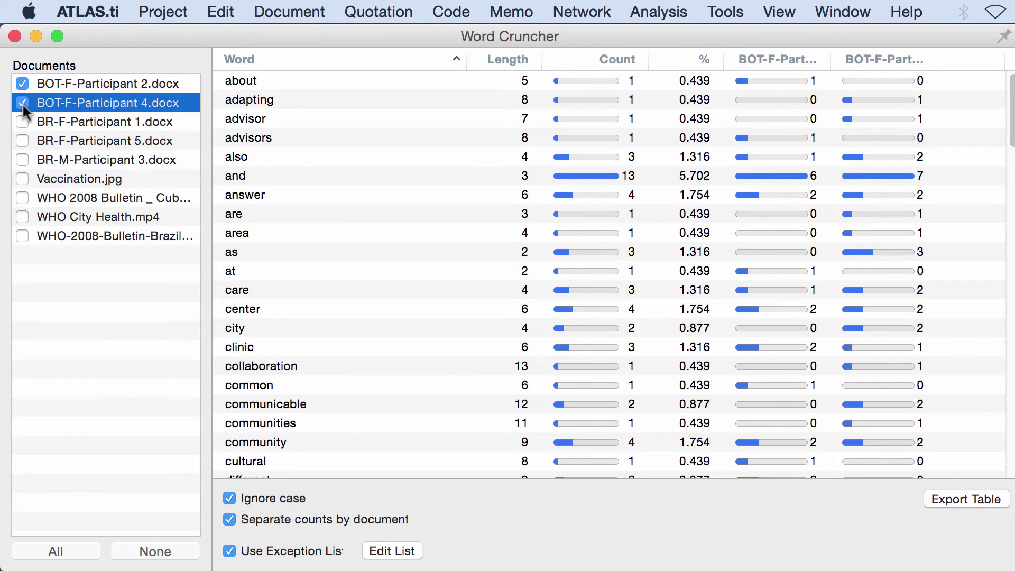
click(22, 104)
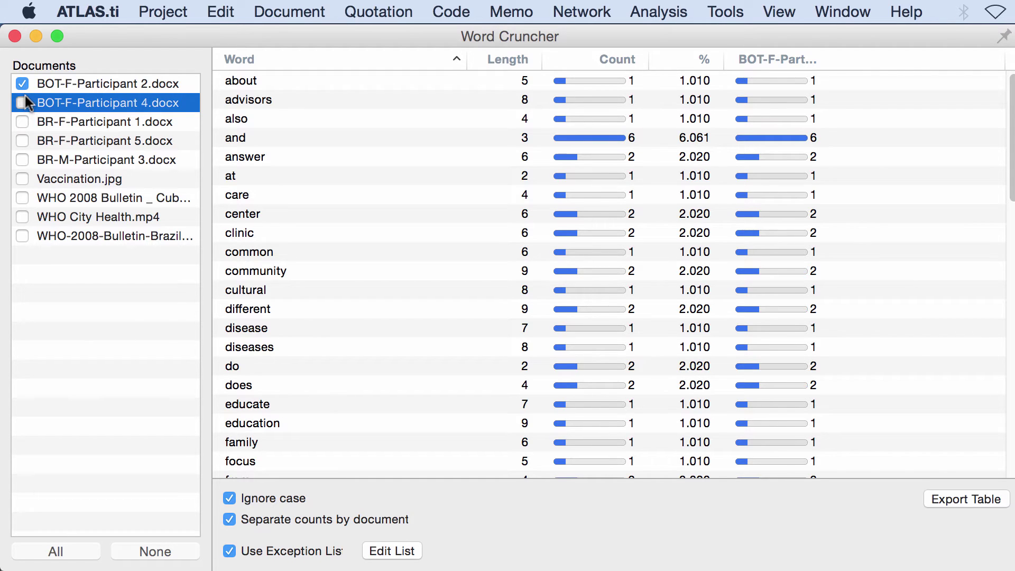
click(22, 103)
click(22, 102)
Step: Include BOT-F-Participant 4 through WHO-2008-Bulletin-Brazil.pdf, keeping 'Separate counts by document' on
click(22, 103)
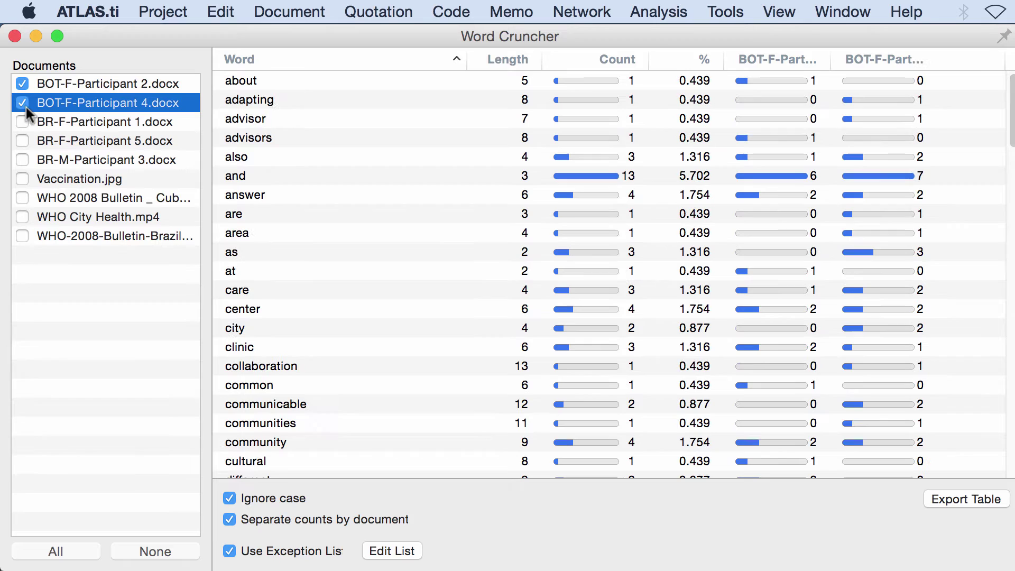
click(22, 122)
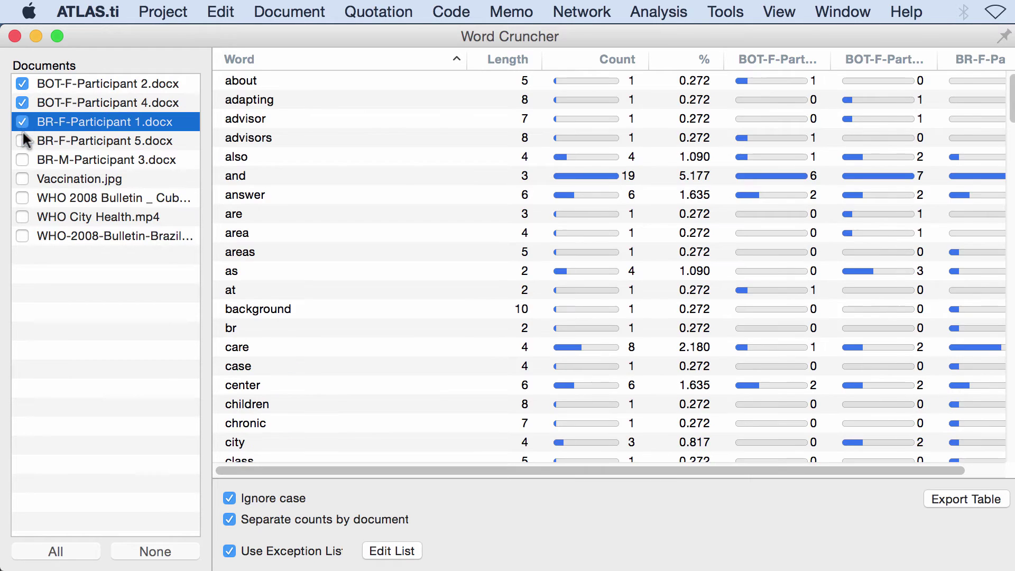
click(22, 141)
click(22, 160)
click(22, 179)
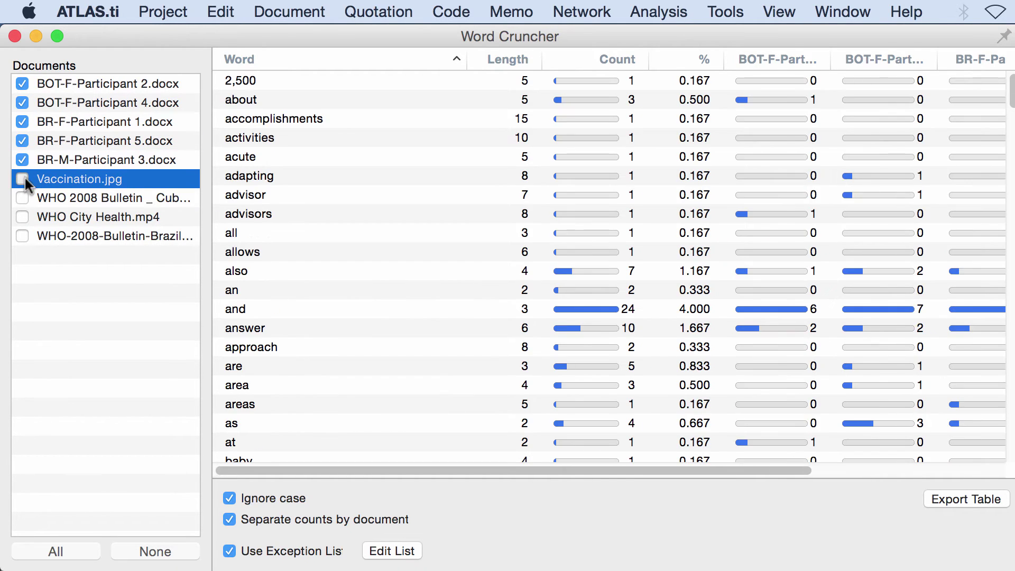
click(22, 197)
click(22, 216)
click(23, 236)
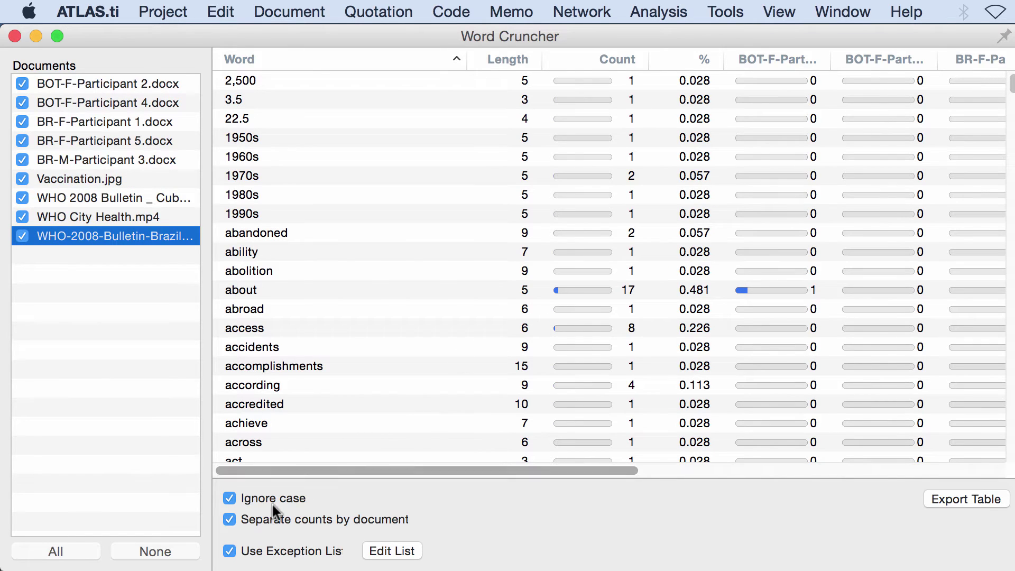
click(231, 519)
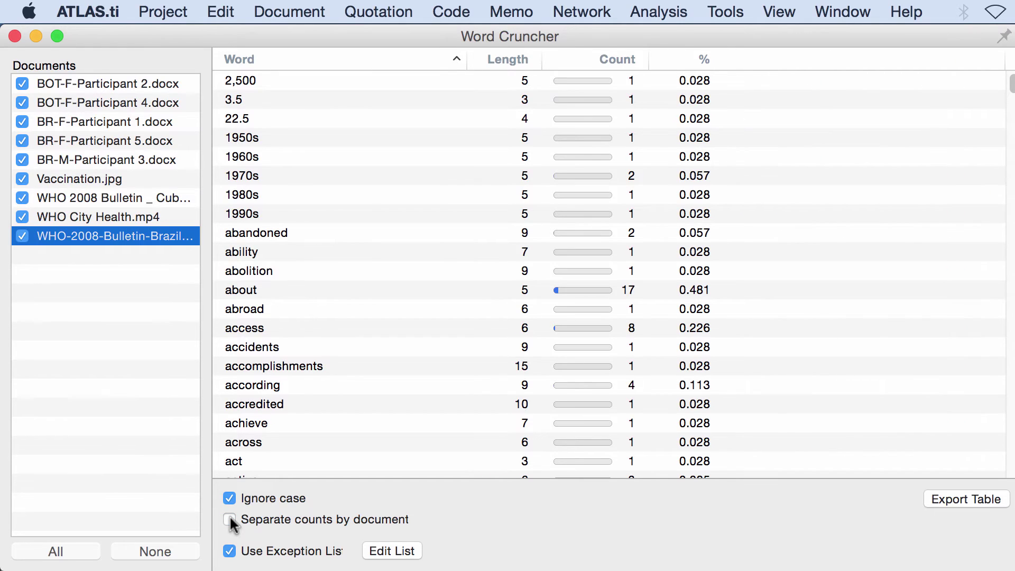
click(229, 518)
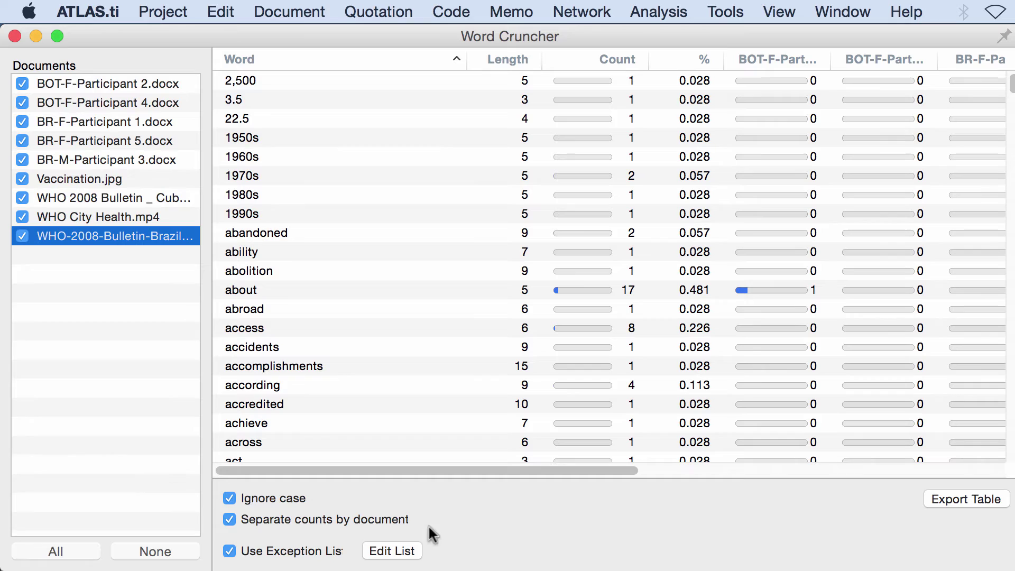
Step: Open the stop list editor and add a new entry 'ability'
click(399, 551)
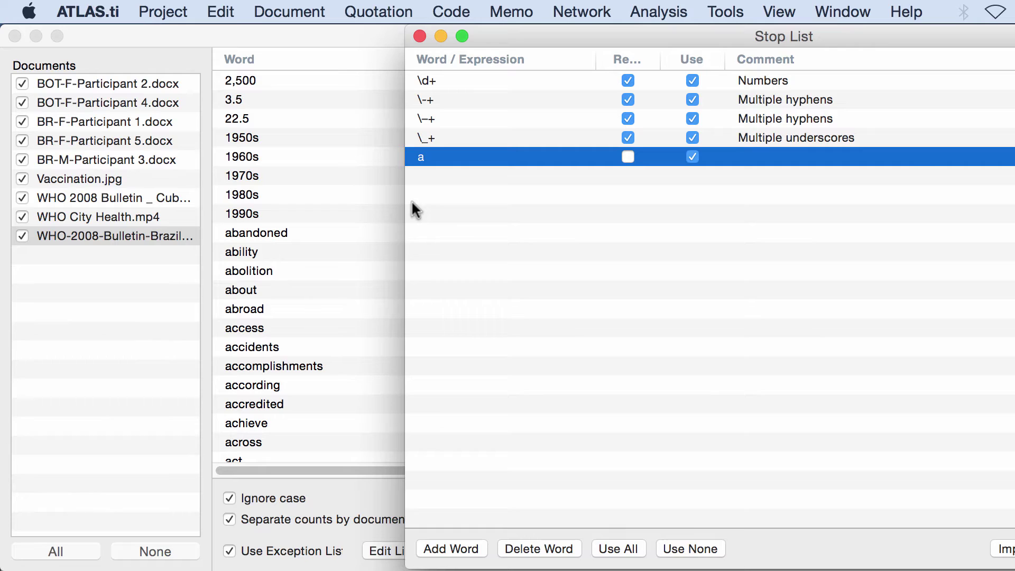
click(429, 176)
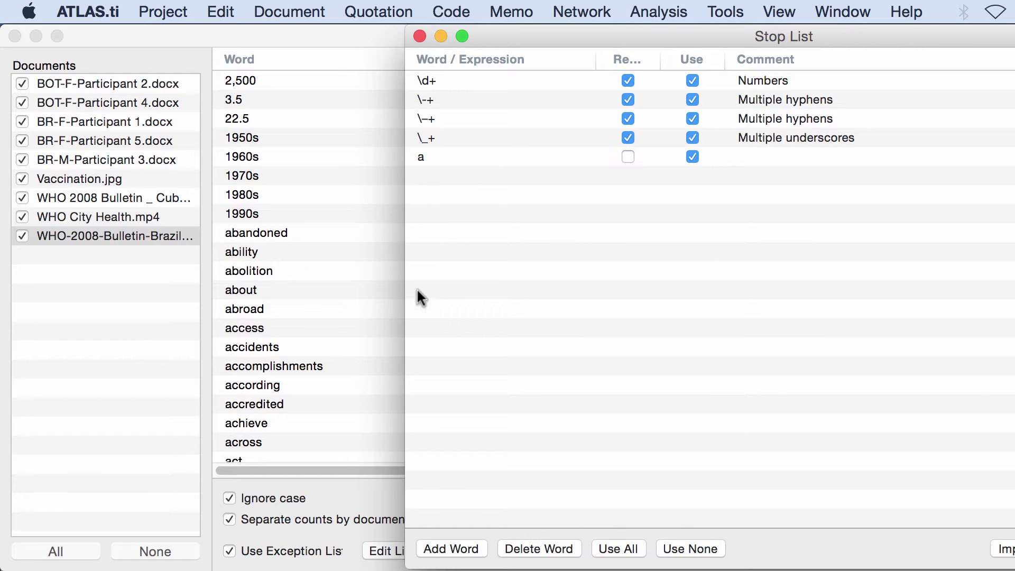
click(446, 546)
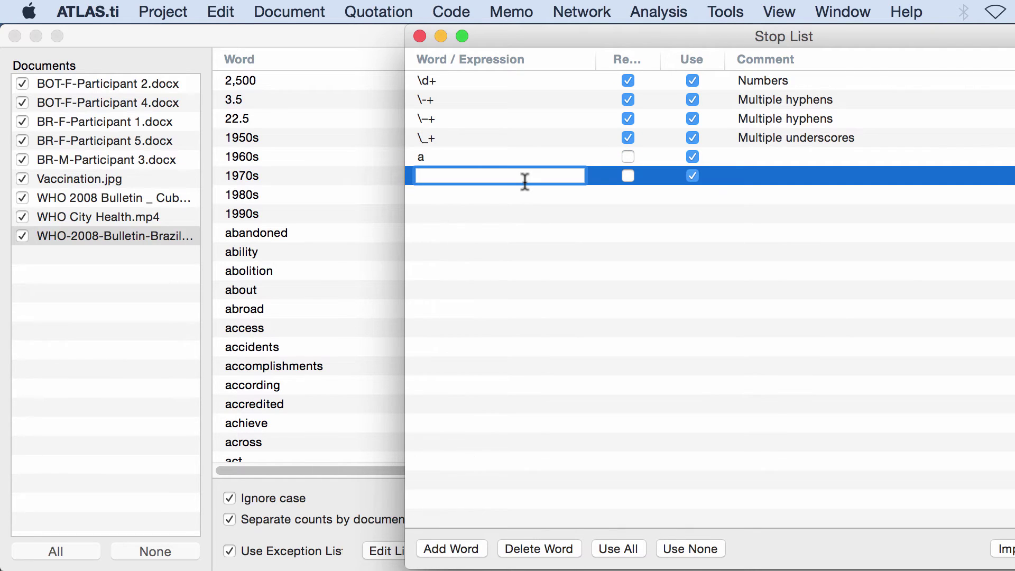
text(ability)
Step: Confirm 'ability' as a stop word and leave its Use checkbox switched off
drag(578, 30, 845, 26)
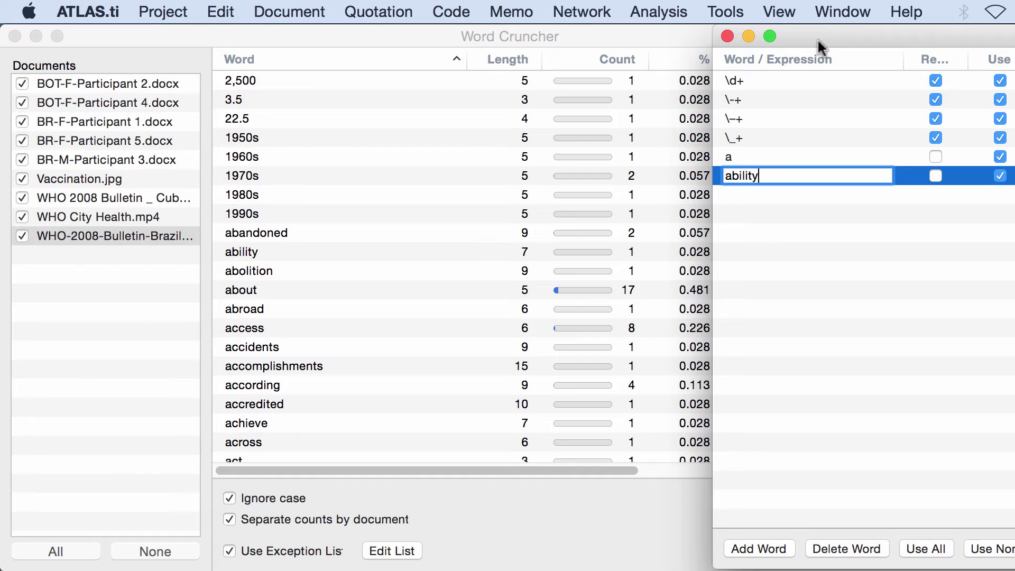
drag(818, 27, 464, 23)
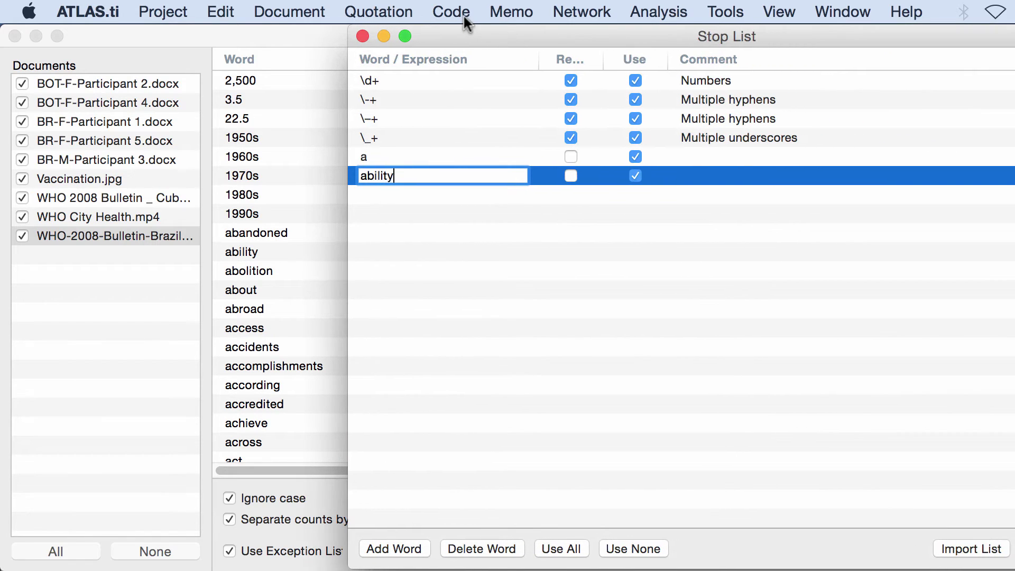
click(582, 209)
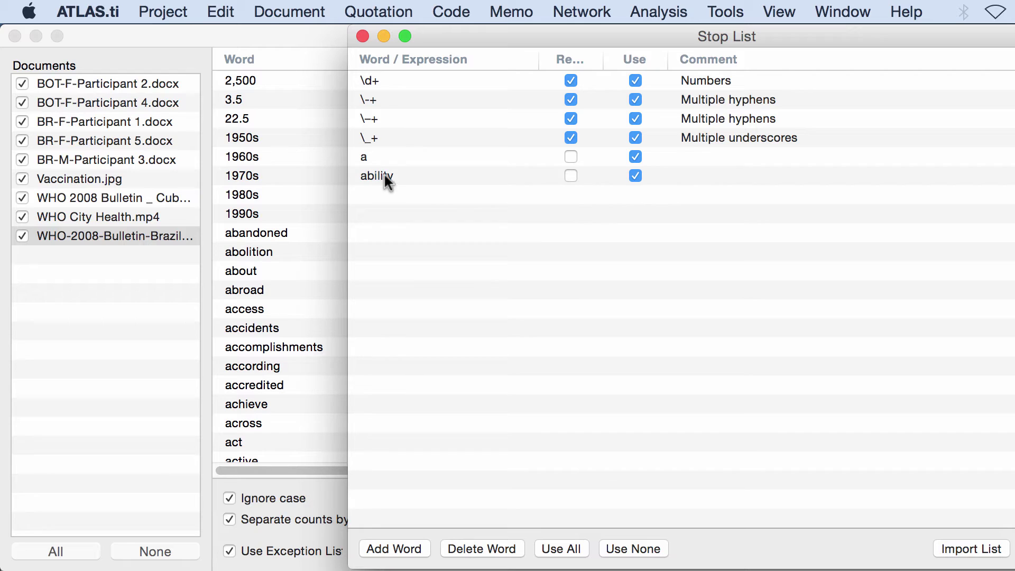
click(632, 175)
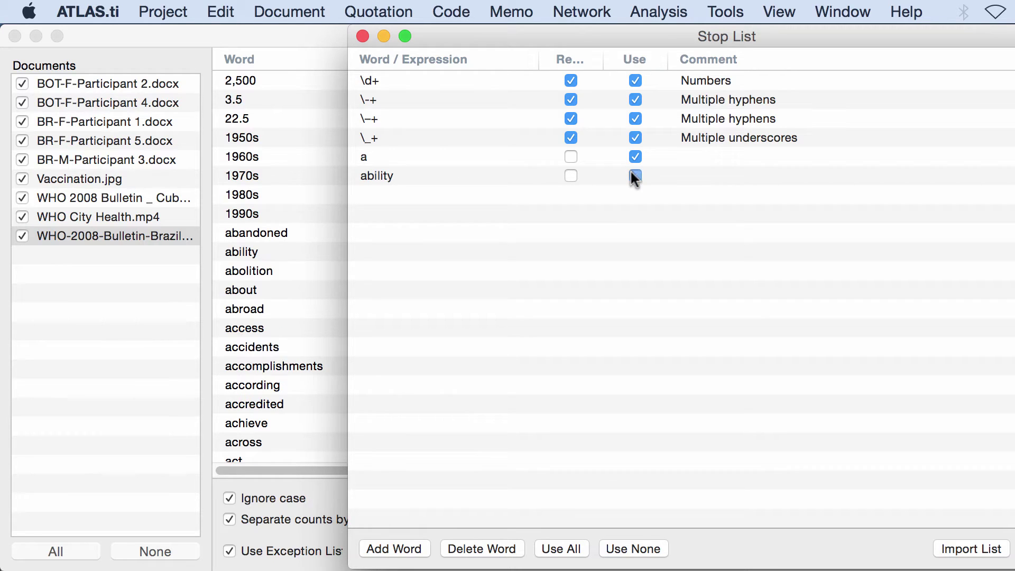
click(633, 175)
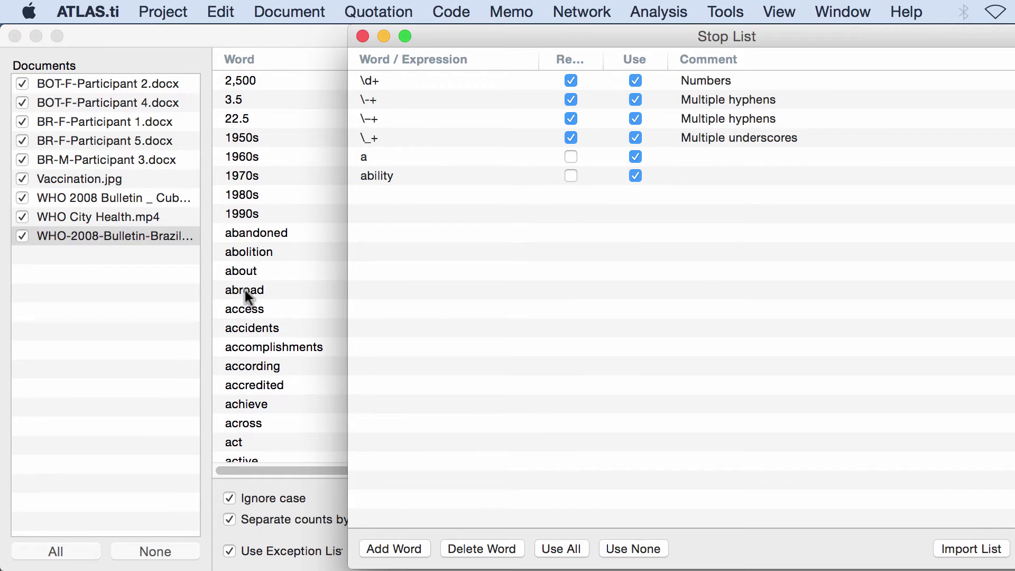
click(635, 175)
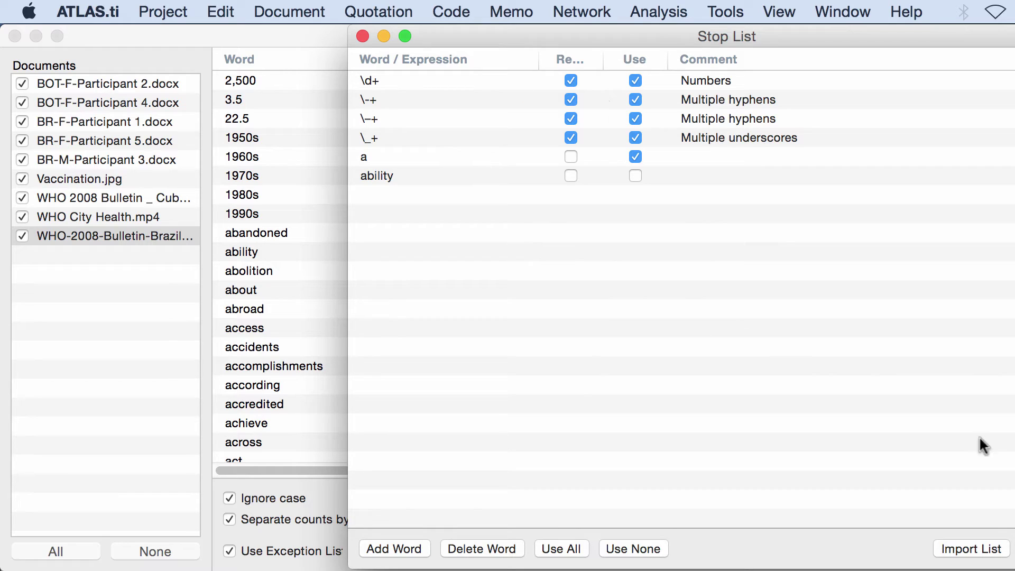
Step: Close the stop list and exclude WHO City Health.mp4 and Vaccination.jpg from the count
click(362, 36)
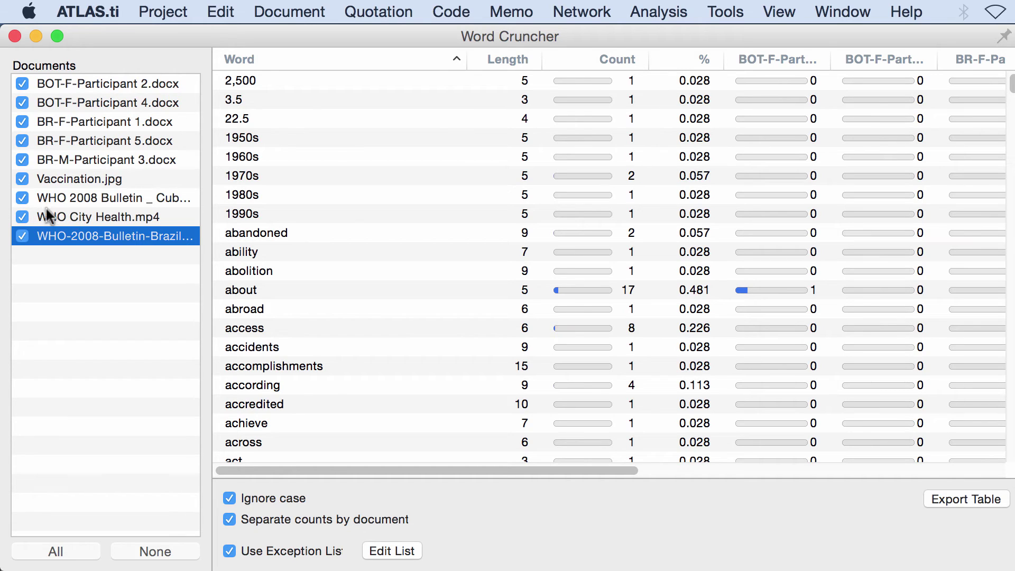
click(22, 216)
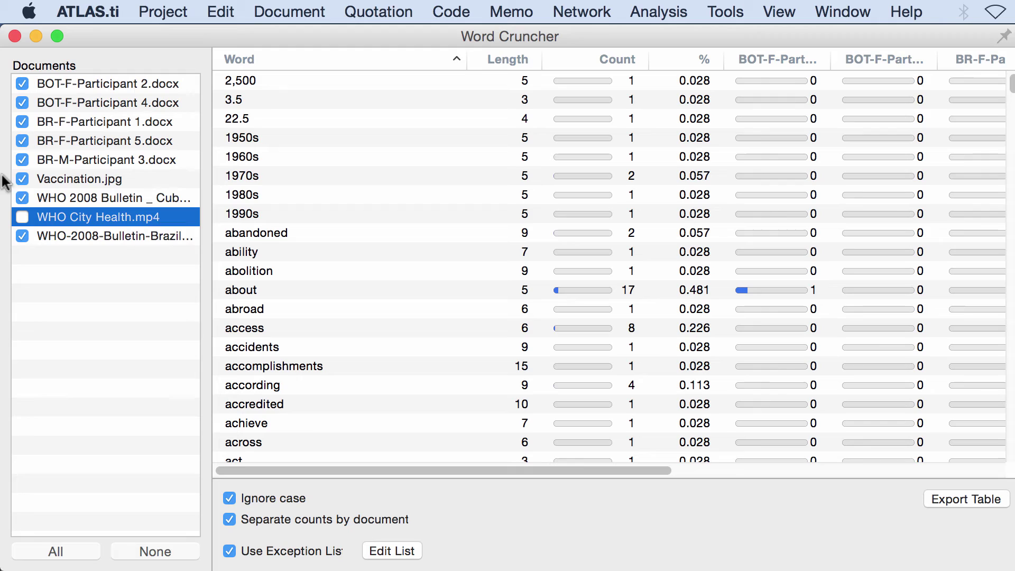
click(22, 179)
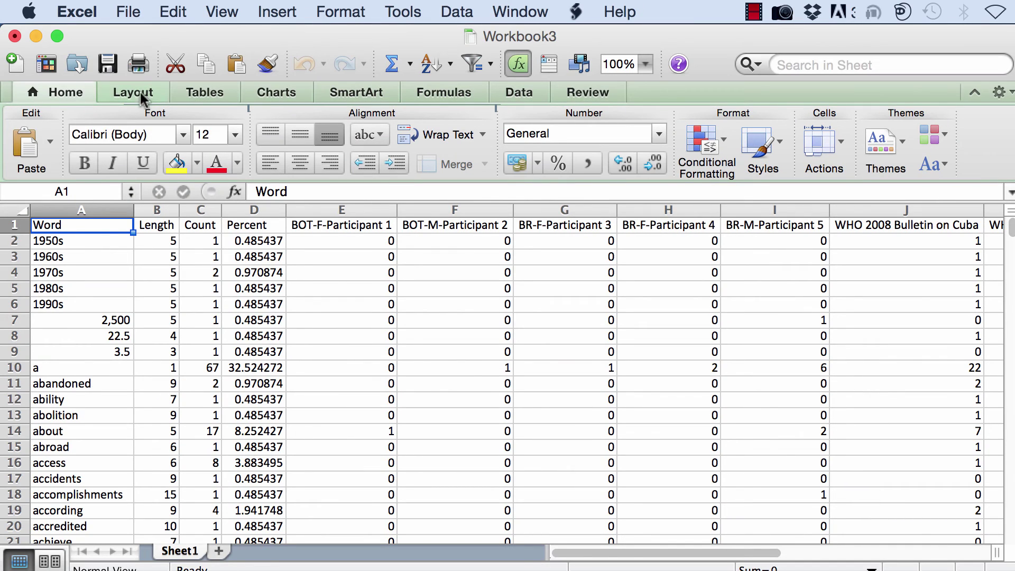
Step: Scroll across the exported sheet, then close Workbook3 choosing Don't Save
click(131, 12)
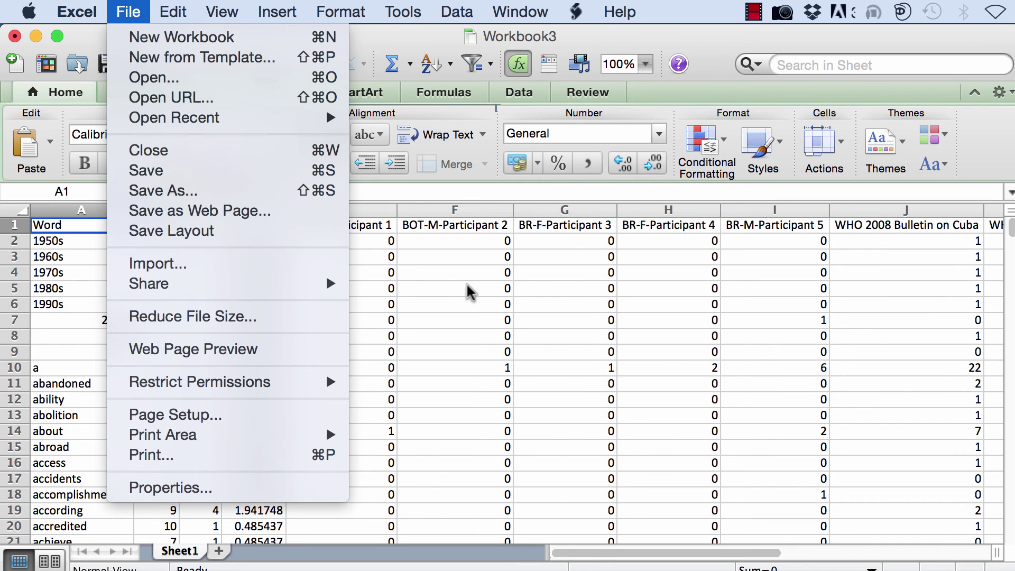
click(478, 294)
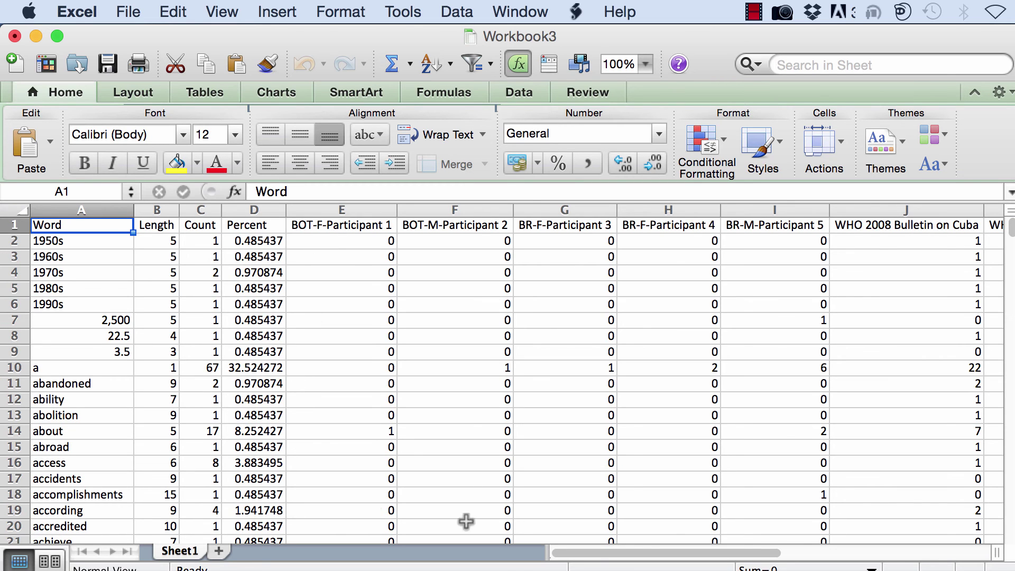
drag(625, 553, 510, 538)
click(15, 37)
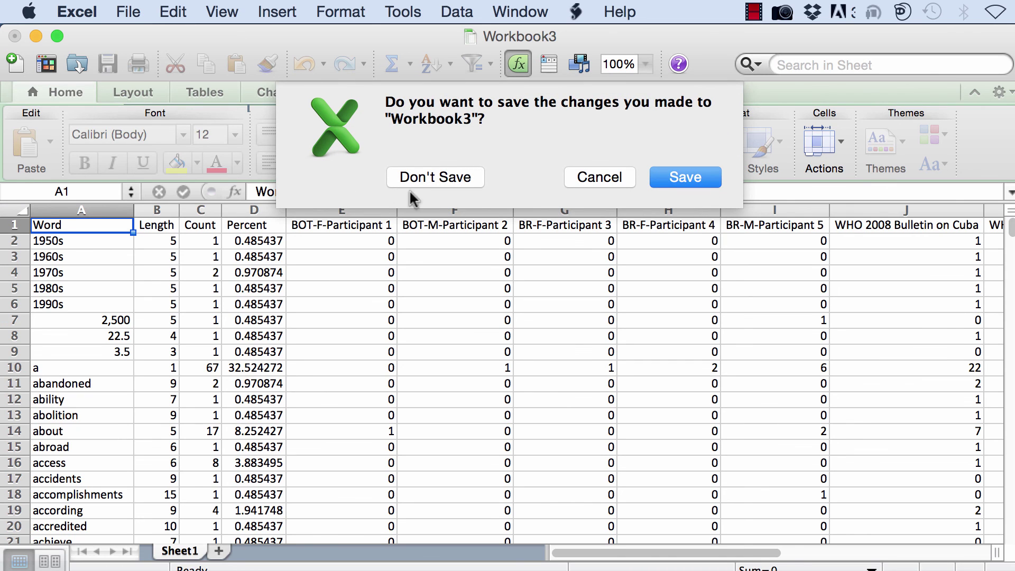
click(440, 174)
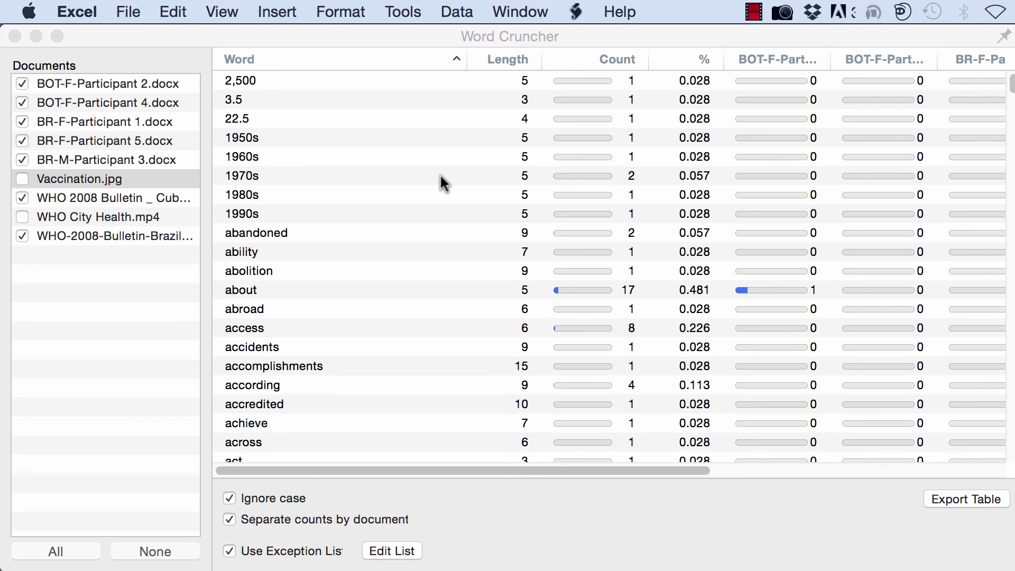